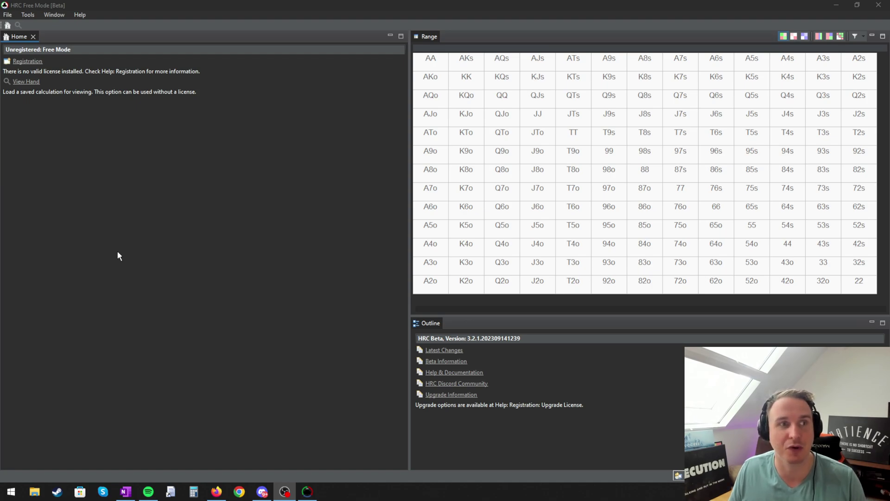
# Step: Open the saved hand calculation icm_25bb_classic from the Downloads folder
pyautogui.click(9, 15)
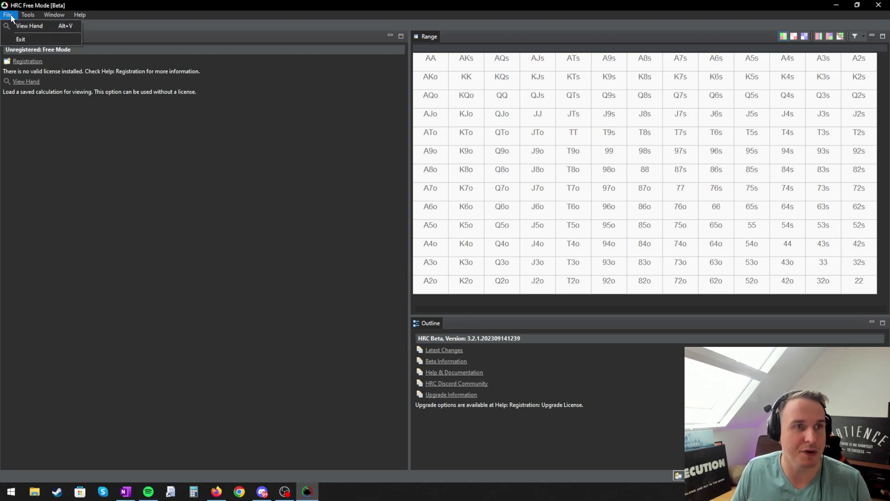
pyautogui.click(29, 25)
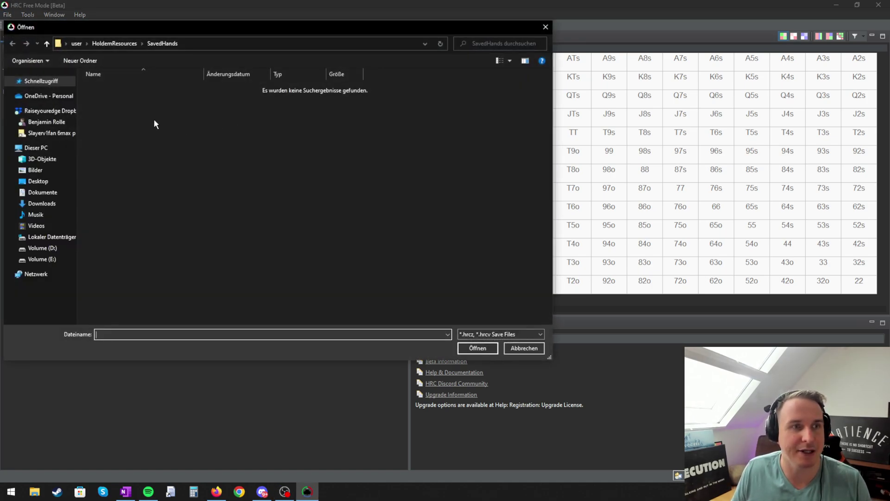
pyautogui.click(47, 203)
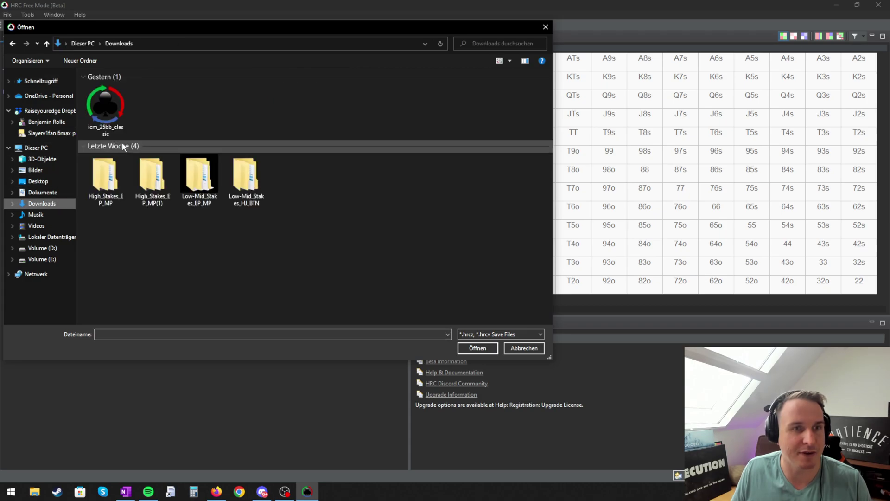
pyautogui.click(106, 112)
pyautogui.doubleClick(107, 112)
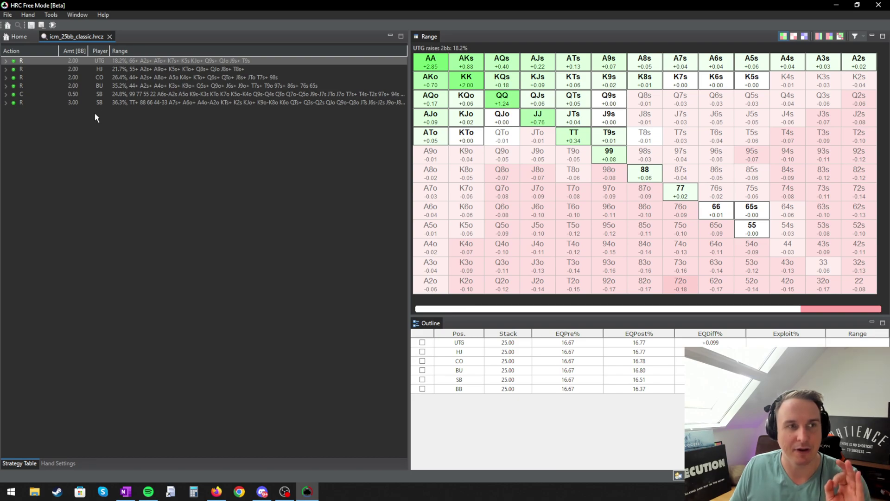
# Step: View the HJ and UTG 2bb raise ranges, and reset the window perspective to its defaults
pyautogui.click(153, 77)
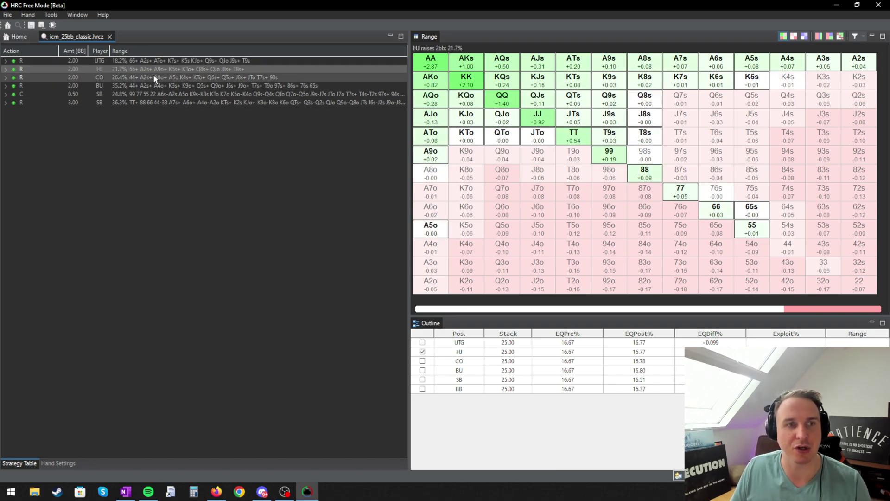
pyautogui.click(132, 60)
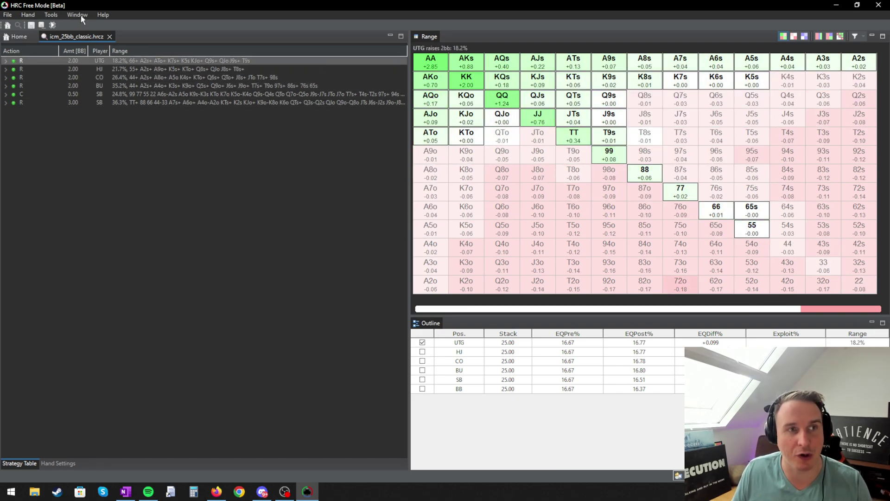
pyautogui.click(79, 15)
pyautogui.click(99, 49)
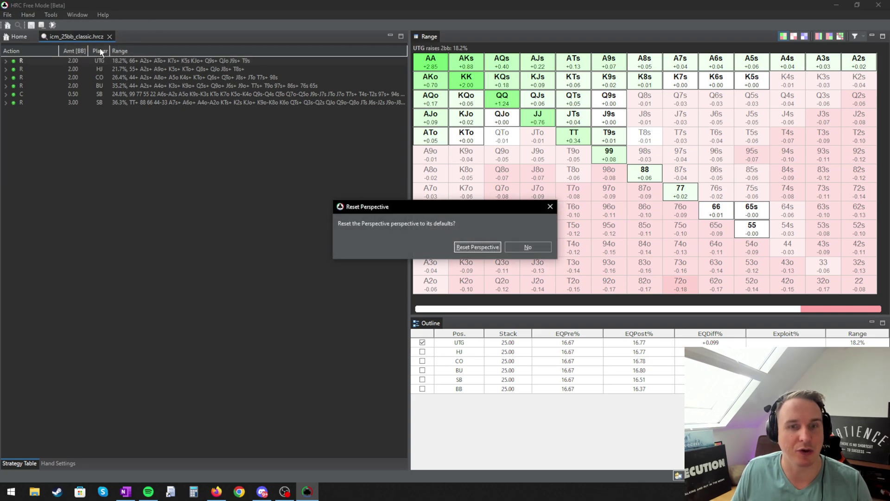
pyautogui.click(474, 246)
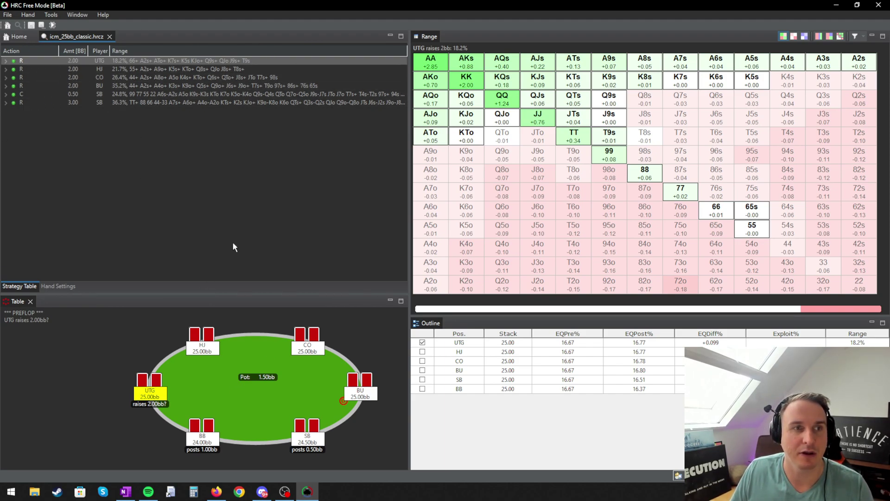
# Step: Compare the HJ and UTG 2bb raises in the range grid and on the poker table, ending on UTG
pyautogui.click(117, 68)
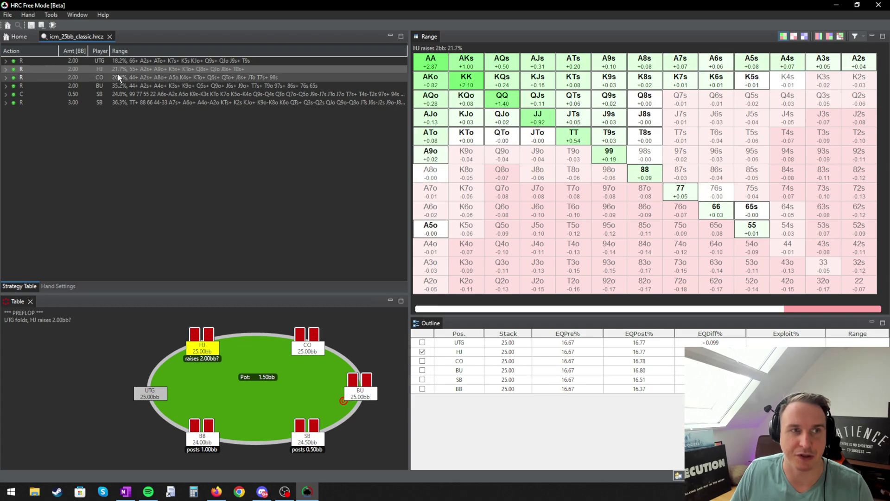
pyautogui.click(76, 60)
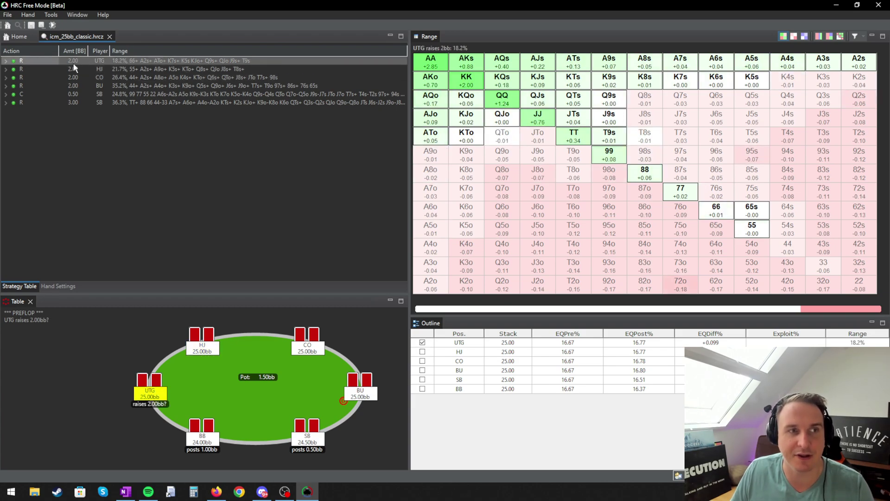
pyautogui.doubleClick(19, 59)
pyautogui.doubleClick(18, 61)
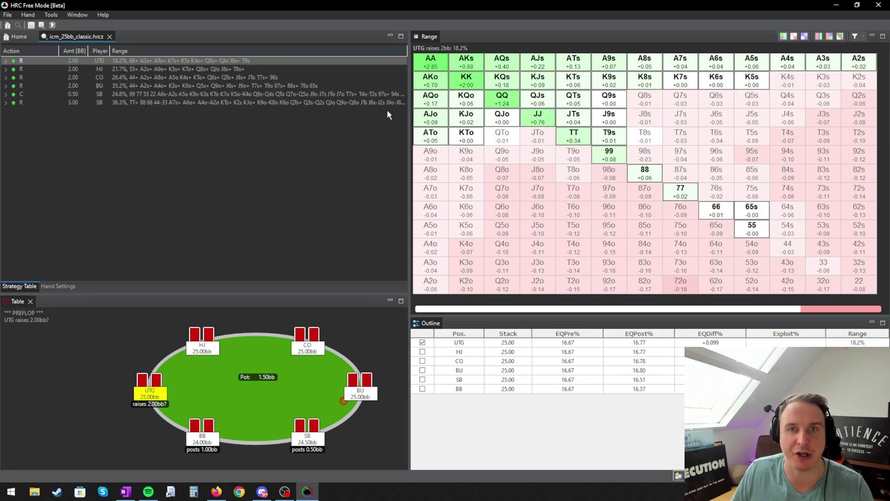
# Step: Show the UTG raise range as shaded hand frequencies, and switch the grid to the multi-action strategy colouring
pyautogui.click(702, 137)
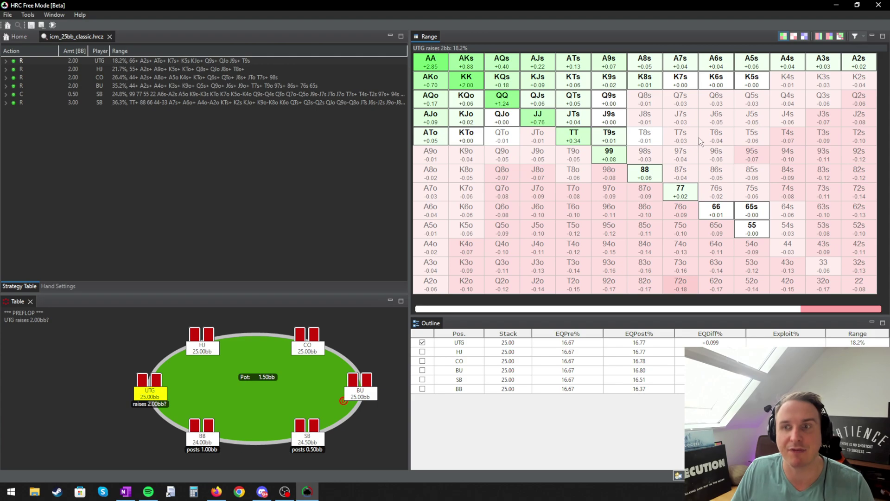
pyautogui.click(804, 37)
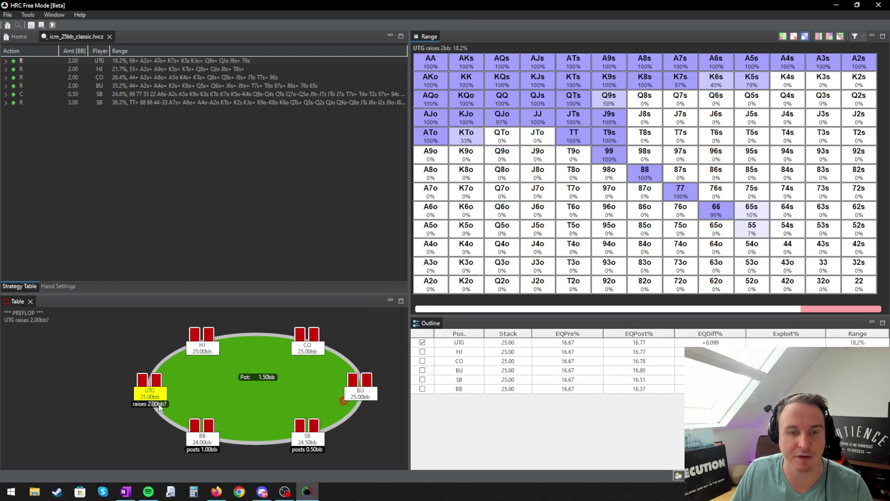
pyautogui.click(818, 37)
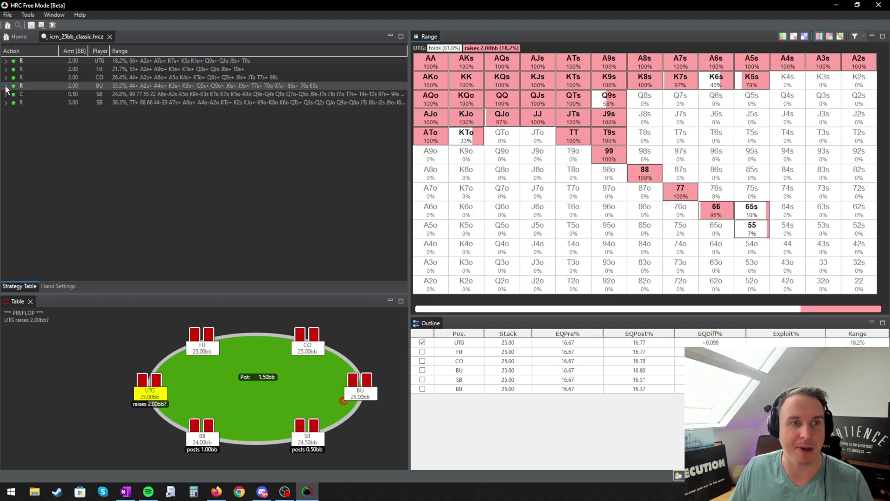
# Step: Expand the responses to the BU 2bb raise and view the BB's strategy with the 1bb call selected
pyautogui.click(90, 87)
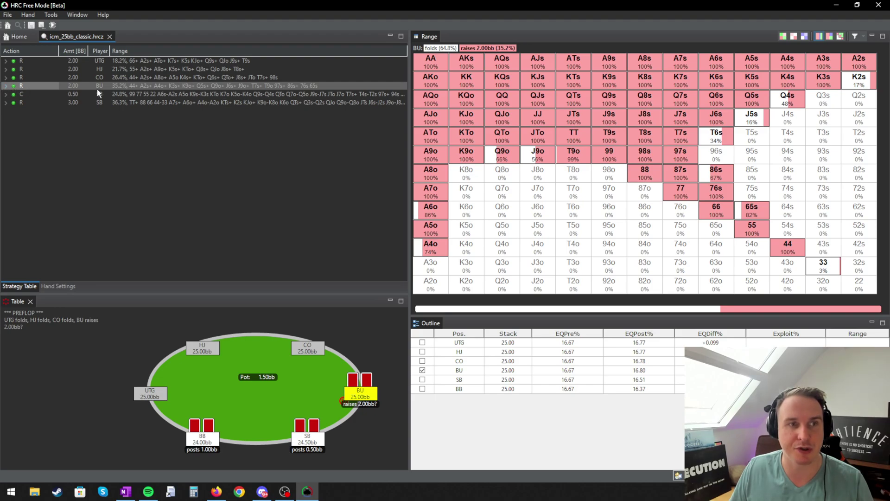
pyautogui.click(5, 86)
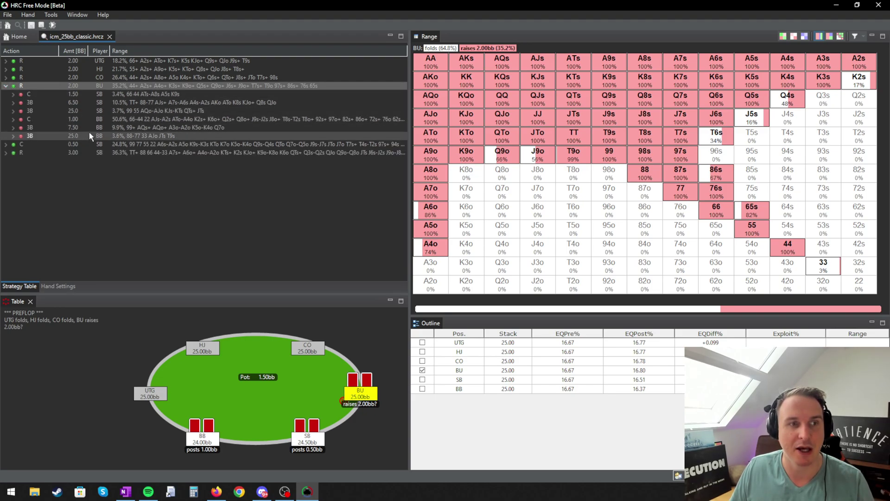
pyautogui.click(94, 118)
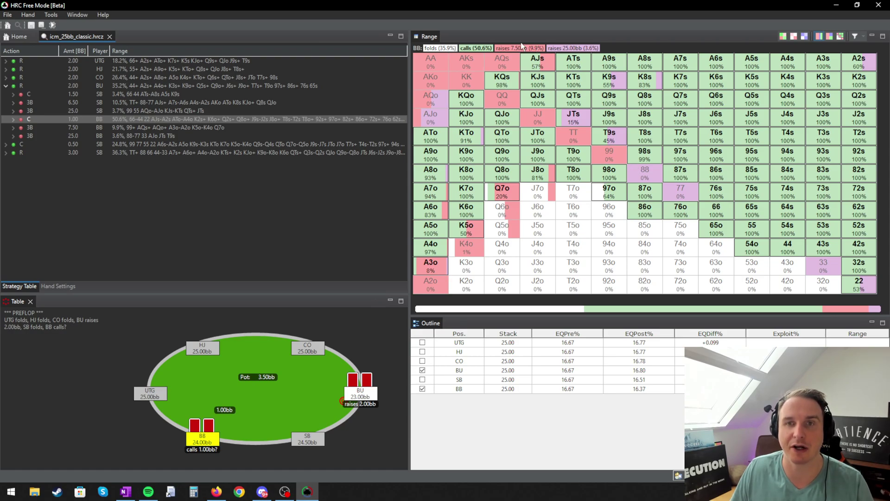
pyautogui.click(631, 237)
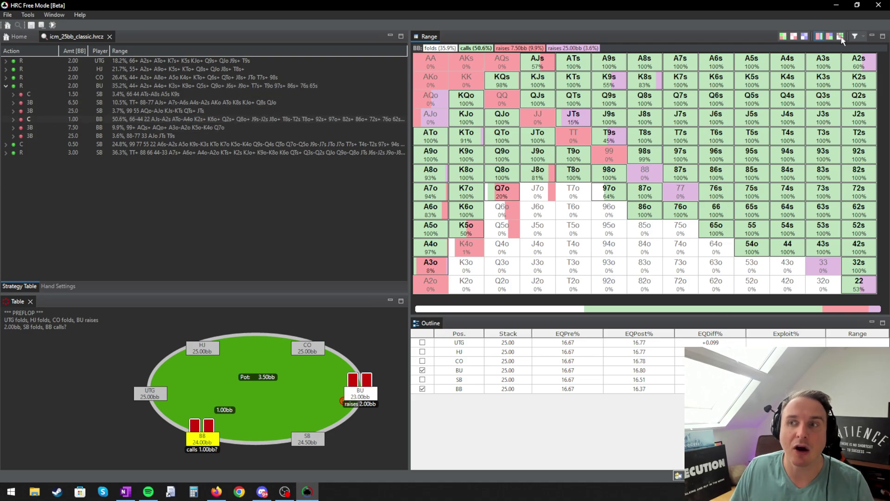
# Step: Compare the BB calling range in the expected-value and frequency displays, finishing on expected values and checking the K6o hand
pyautogui.click(782, 37)
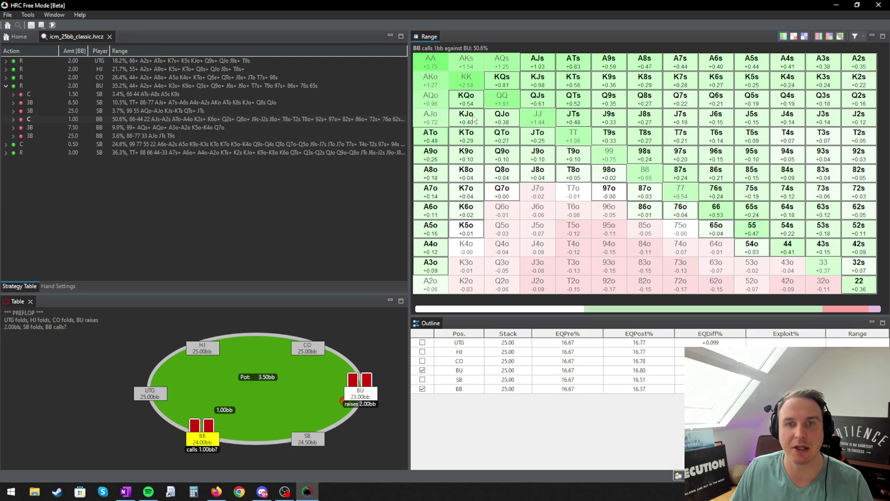
pyautogui.moveTo(570, 226)
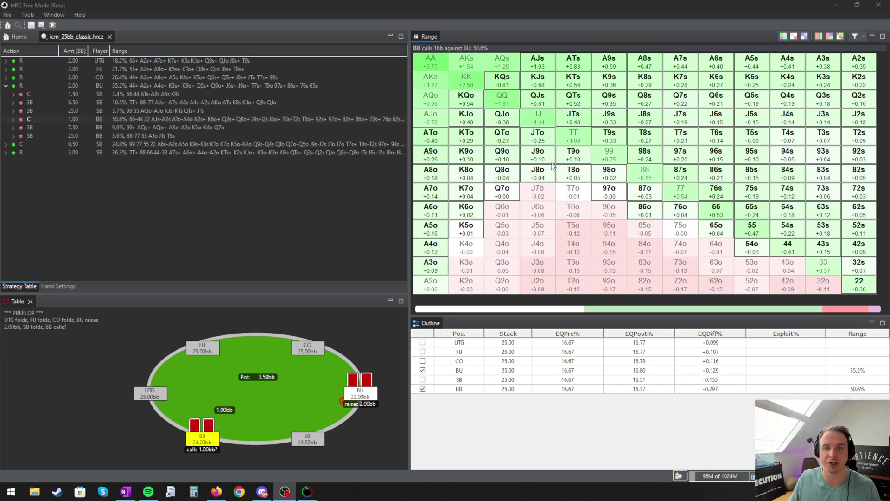
pyautogui.click(804, 36)
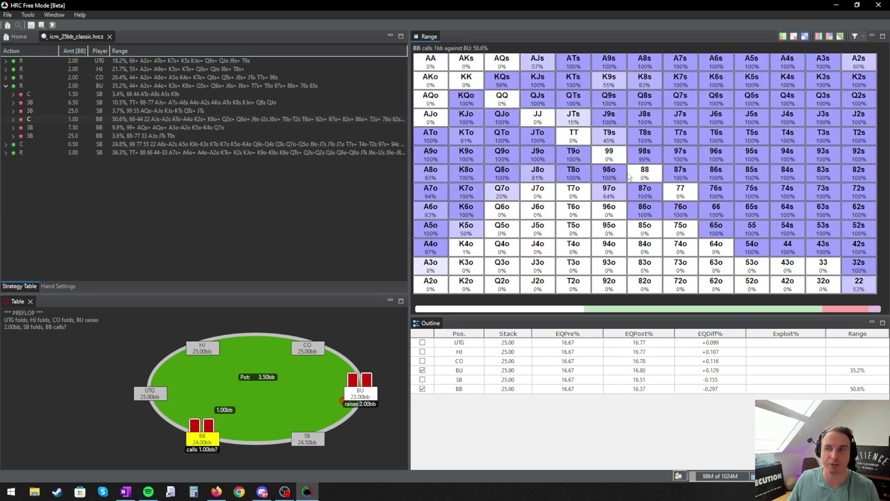
pyautogui.click(785, 37)
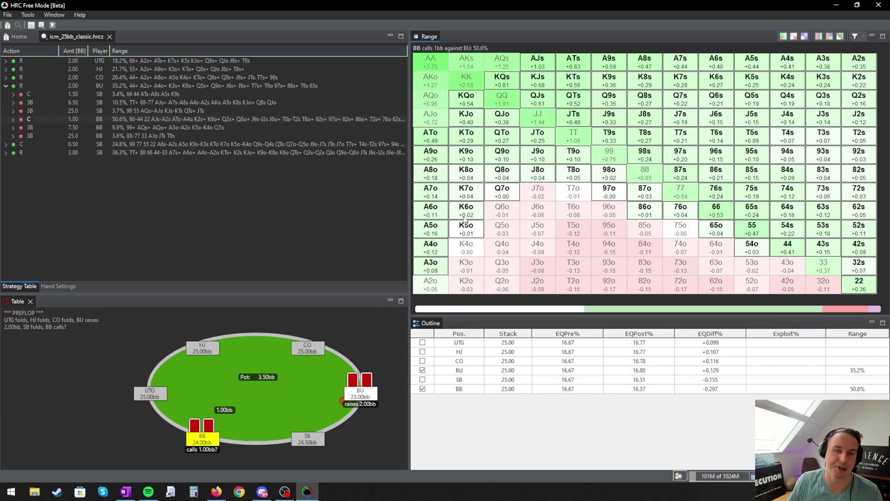
pyautogui.moveTo(464, 213)
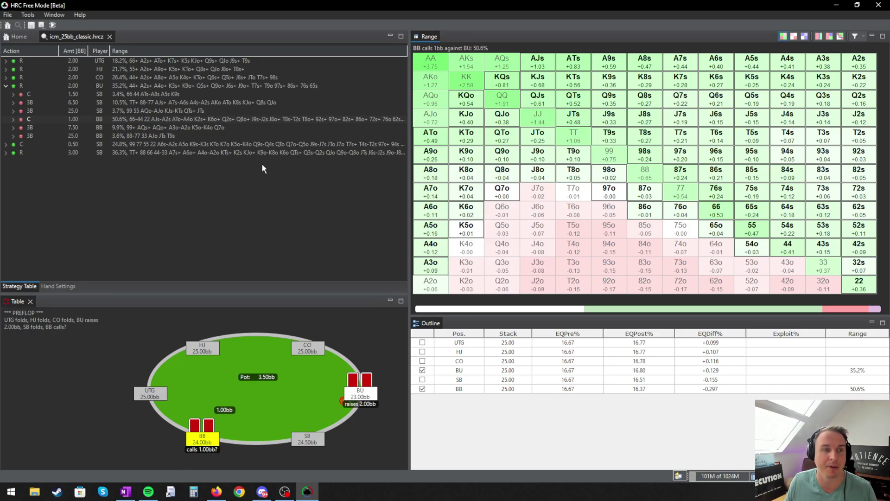
# Step: Collapse the BU raise branch and view the UTG raise, HJ raise and SB 0.5bb call ranges
pyautogui.click(6, 86)
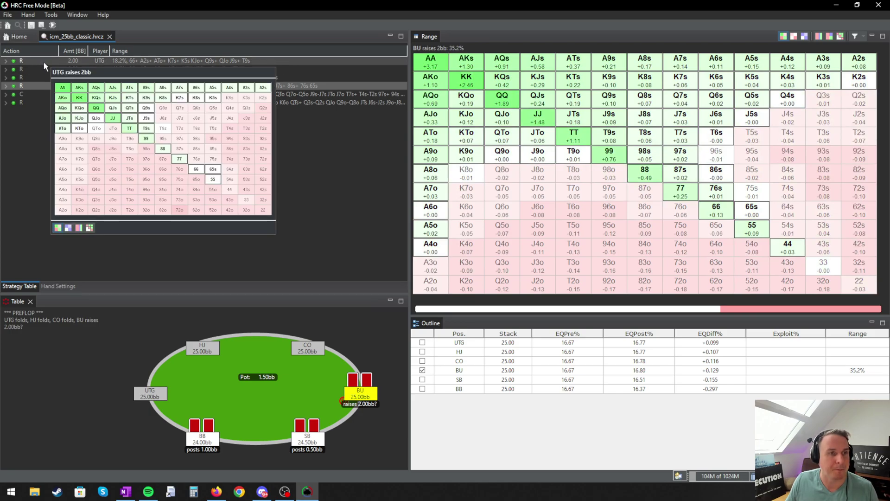
pyautogui.click(43, 61)
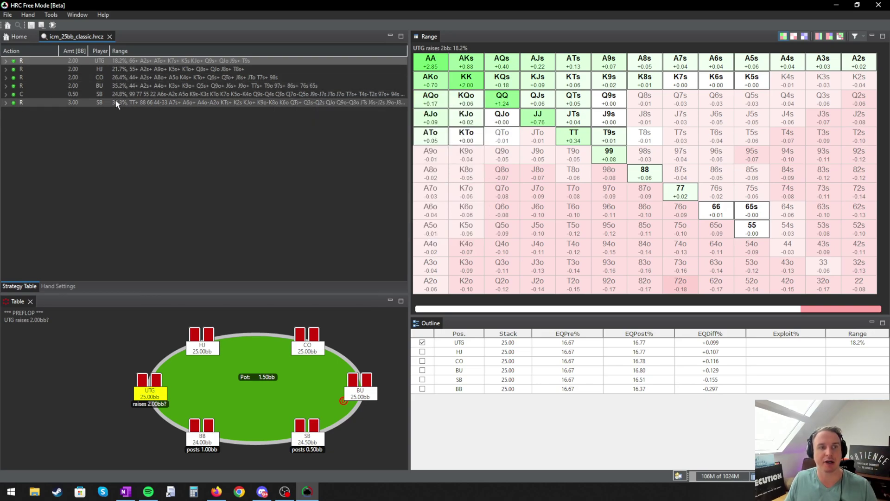
pyautogui.moveTo(115, 104)
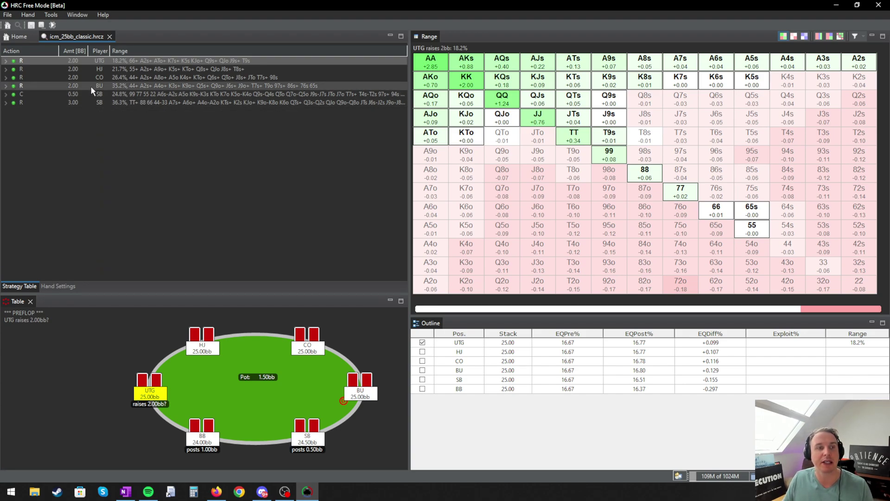
pyautogui.moveTo(52, 68)
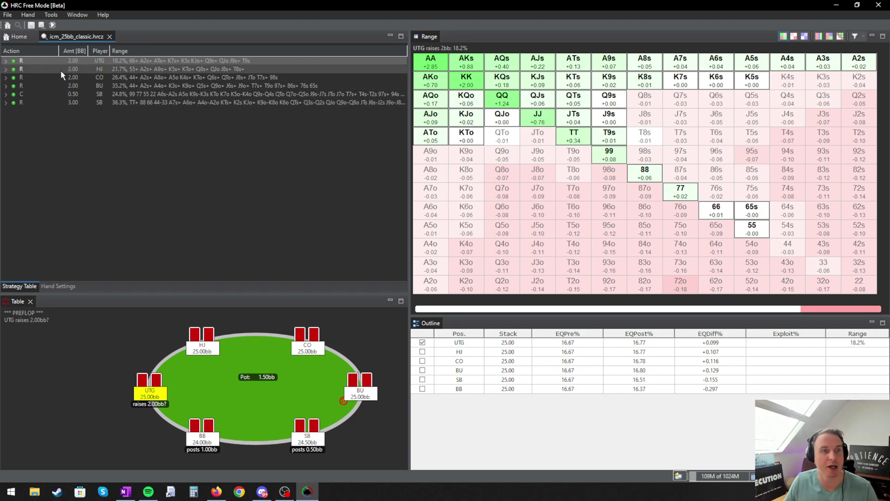
pyautogui.click(10, 70)
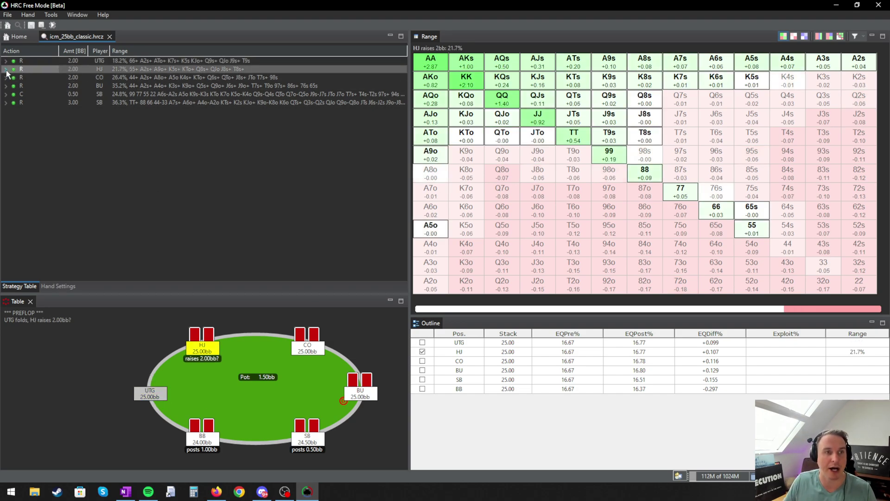
pyautogui.click(31, 94)
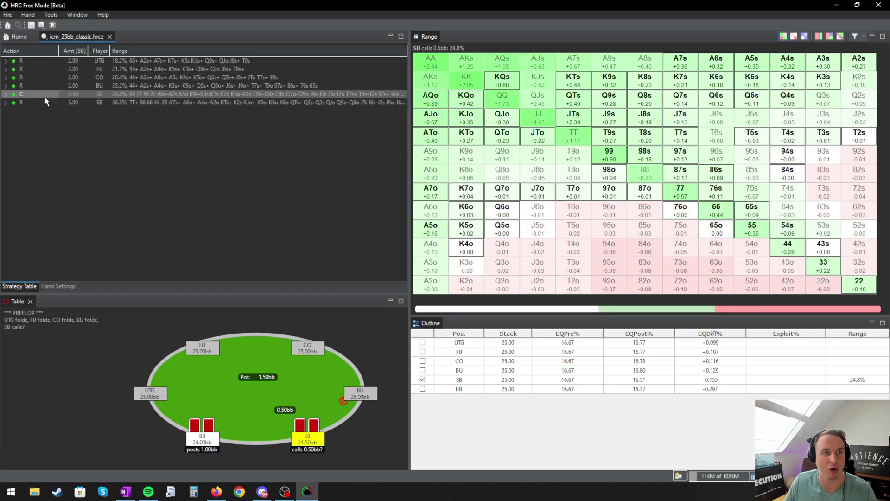
# Step: Expand the UTG raise, view HJ's 5.4bb and 25bb 3-bets against it, and return to the UTG raise range
pyautogui.click(6, 61)
pyautogui.click(33, 75)
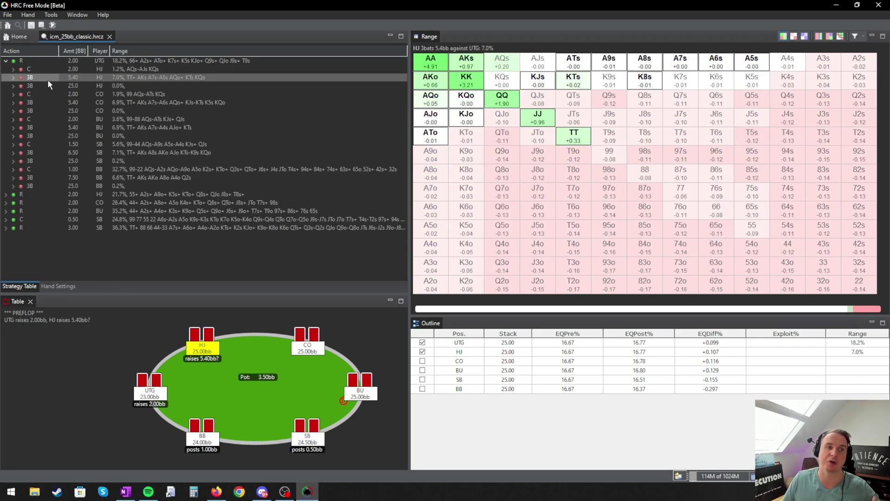
pyautogui.click(74, 84)
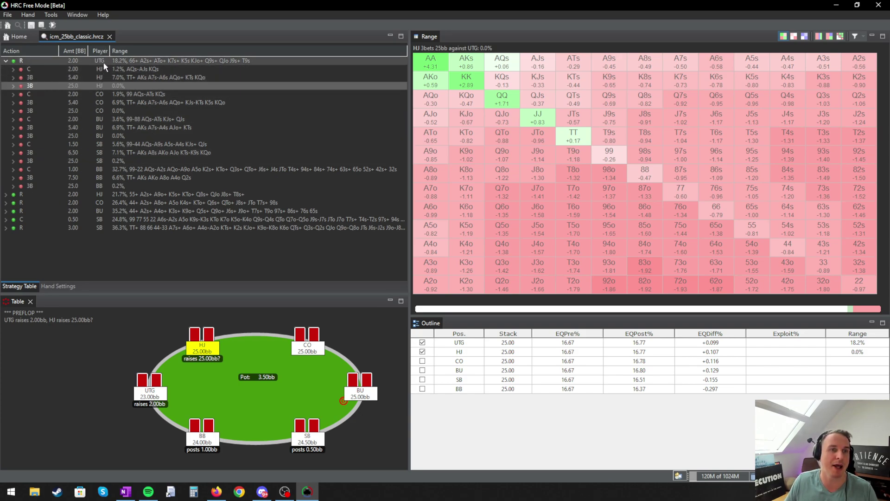
pyautogui.click(84, 60)
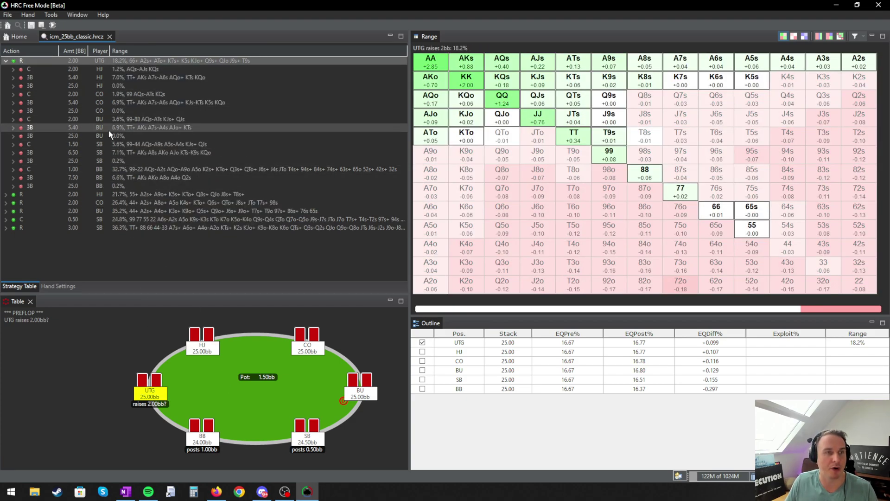
# Step: View the CO 2bb call range against the UTG raise and inspect the action details for J6s
pyautogui.click(96, 94)
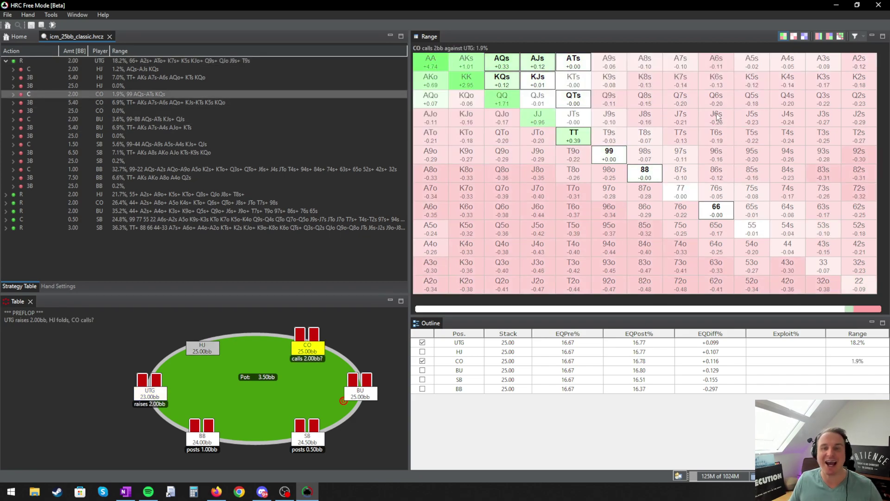
pyautogui.moveTo(717, 116)
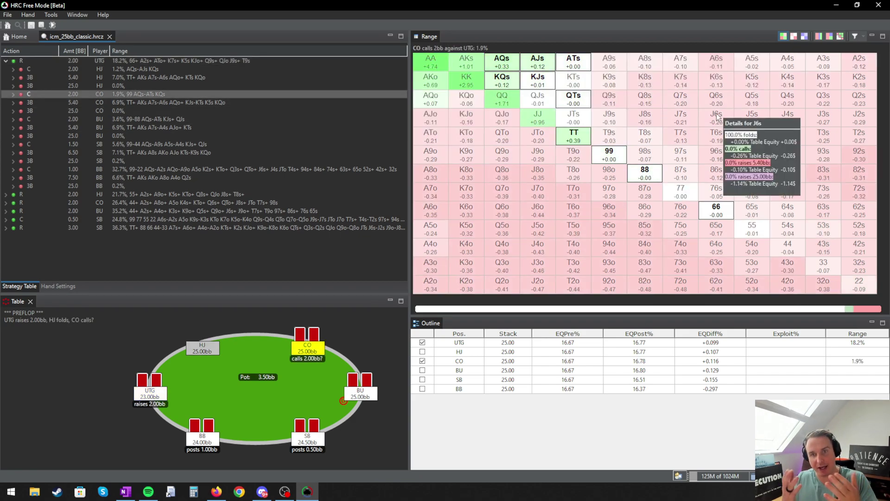
pyautogui.click(717, 117)
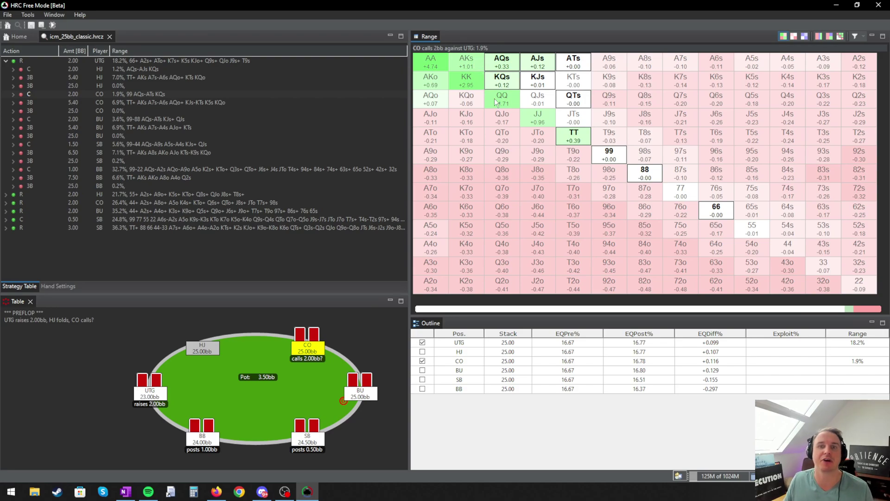
# Step: Compare CO's 2bb call, 5.4bb 3-bet and 25bb 3-bet ranges against the UTG raise, checking AQs in the 25bb range
pyautogui.moveTo(575, 90)
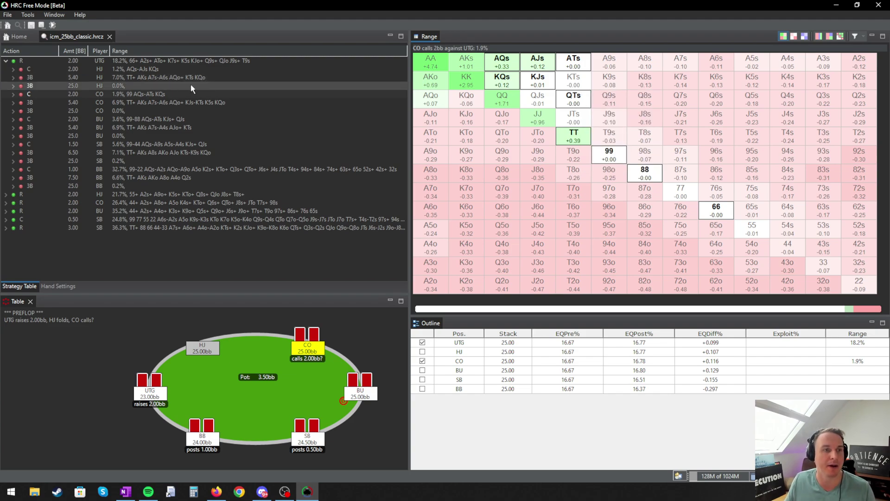
pyautogui.click(160, 102)
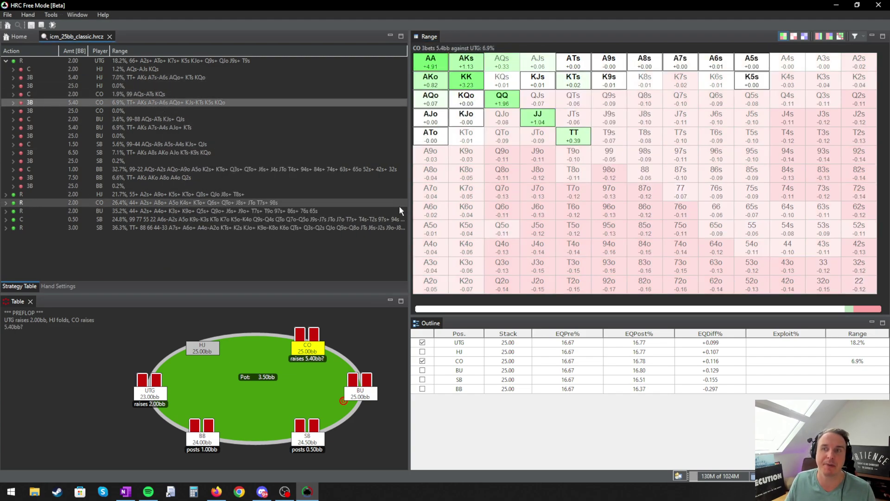
pyautogui.click(170, 95)
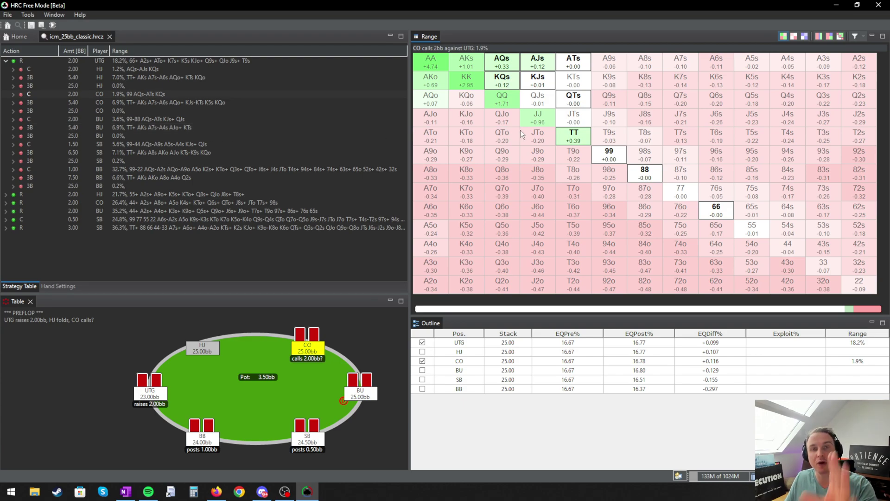
pyautogui.click(83, 100)
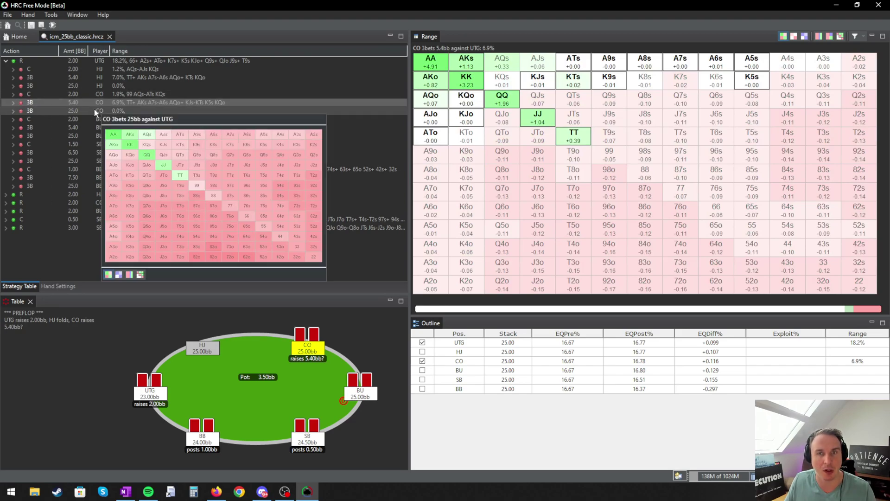
pyautogui.click(94, 110)
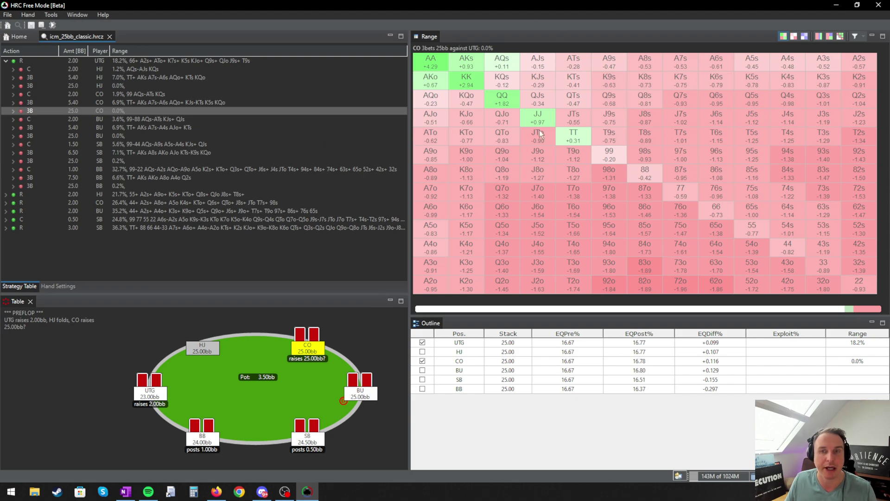
pyautogui.click(505, 64)
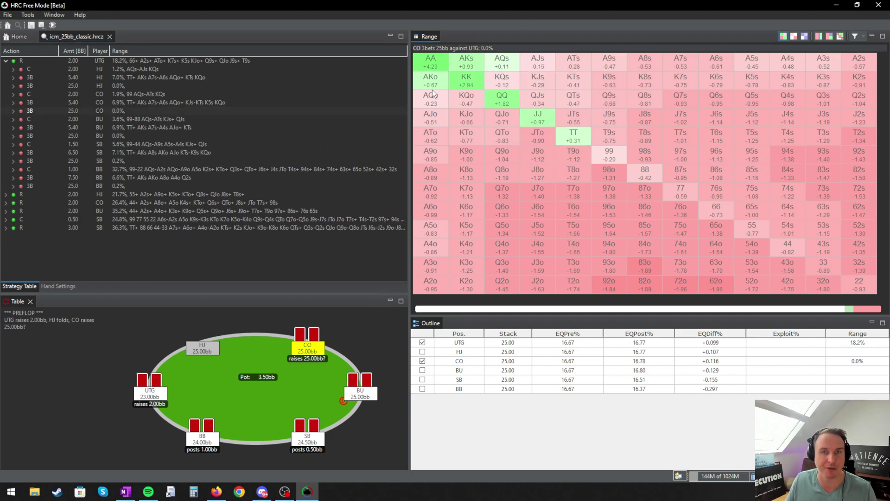
# Step: View CO's entire continuation range against the UTG raise, and return the range display to expected values
pyautogui.click(139, 110)
pyautogui.click(840, 37)
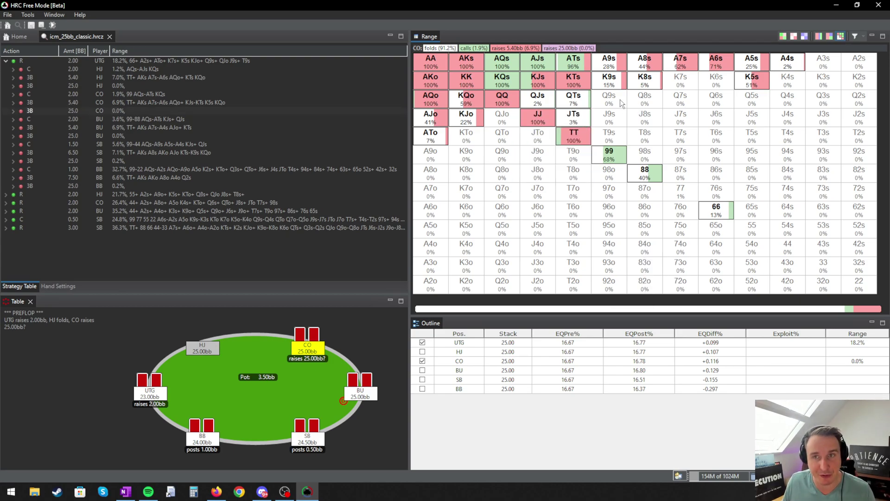
pyautogui.moveTo(607, 71)
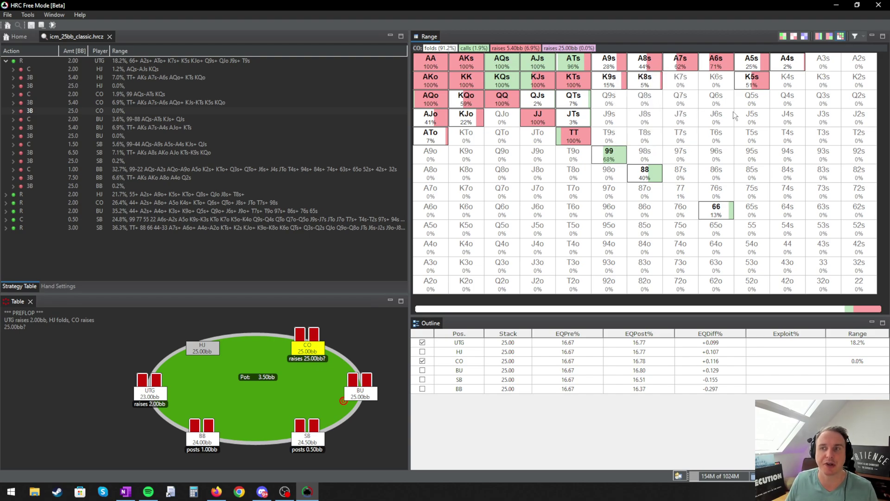
pyautogui.click(783, 37)
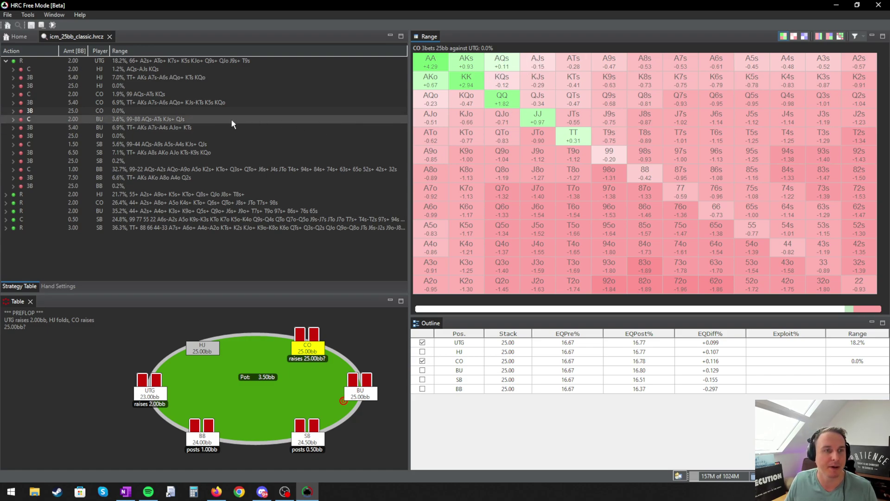
# Step: View CO's 5.4bb 3-bet range against the UTG raise, inspect the action details for A9s and preview the range from the action tree
pyautogui.click(169, 102)
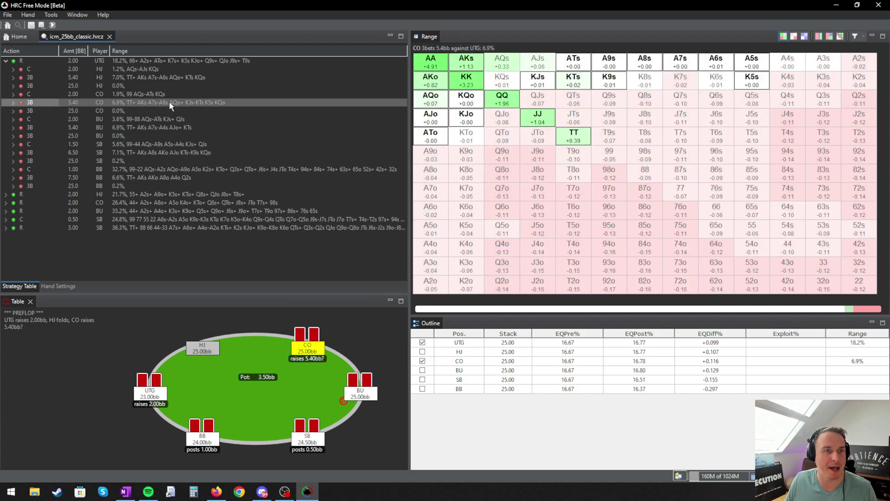
pyautogui.click(647, 69)
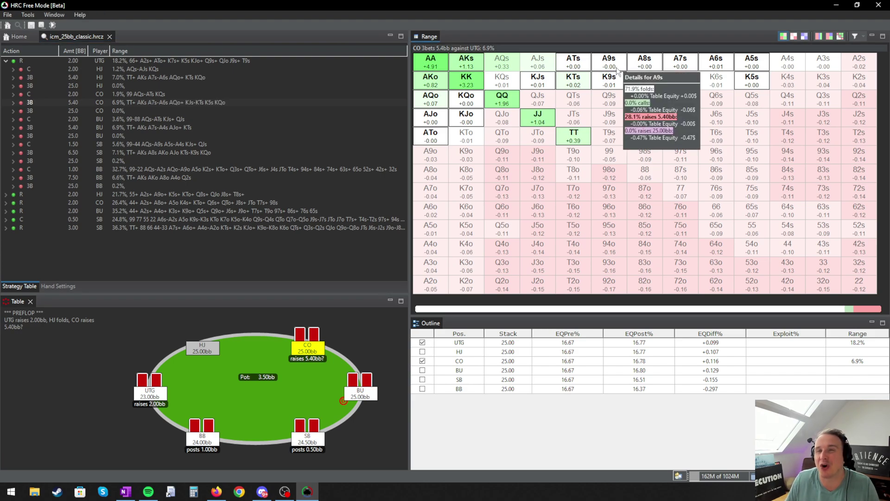
pyautogui.click(189, 98)
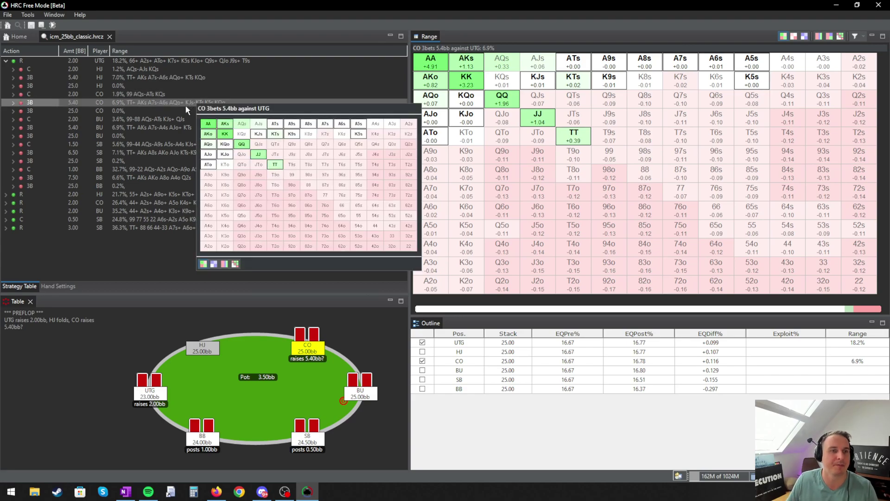
pyautogui.moveTo(173, 115)
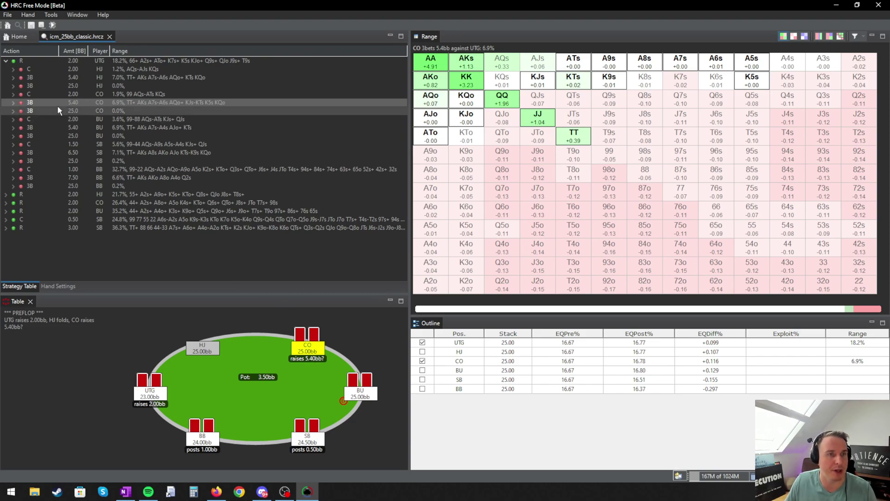
# Step: Collapse the UTG raise branch, view the BU 2bb raise range with its responses expanded, and collapse that branch again
pyautogui.click(5, 64)
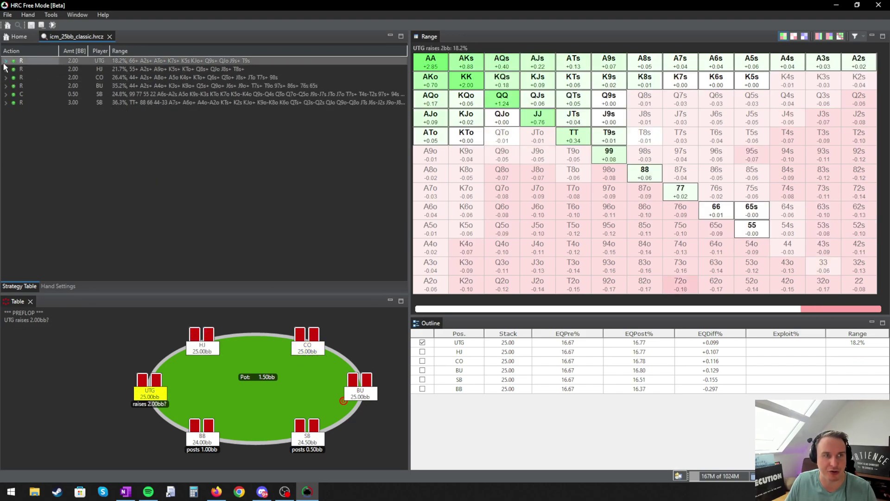
pyautogui.click(27, 84)
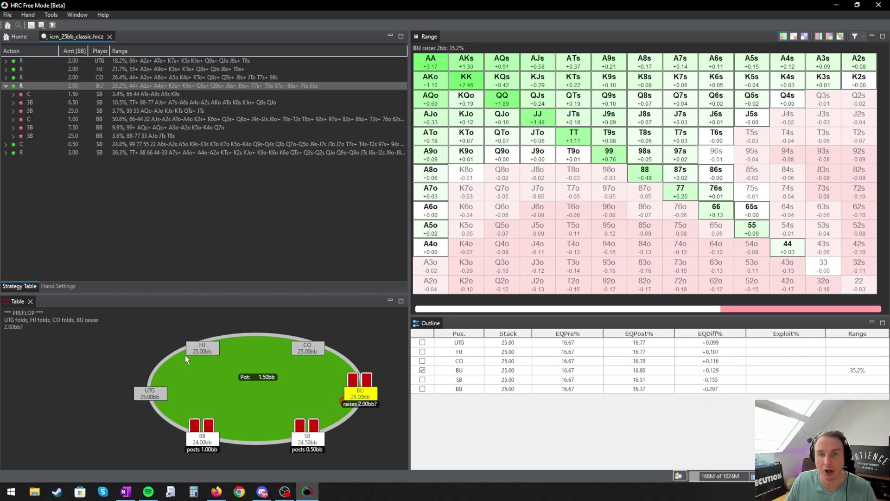
pyautogui.click(5, 85)
# Step: Compare the two all-actions displays and the continuation-range display for the BU raise, finishing on all actions with vertically split cells
pyautogui.click(818, 37)
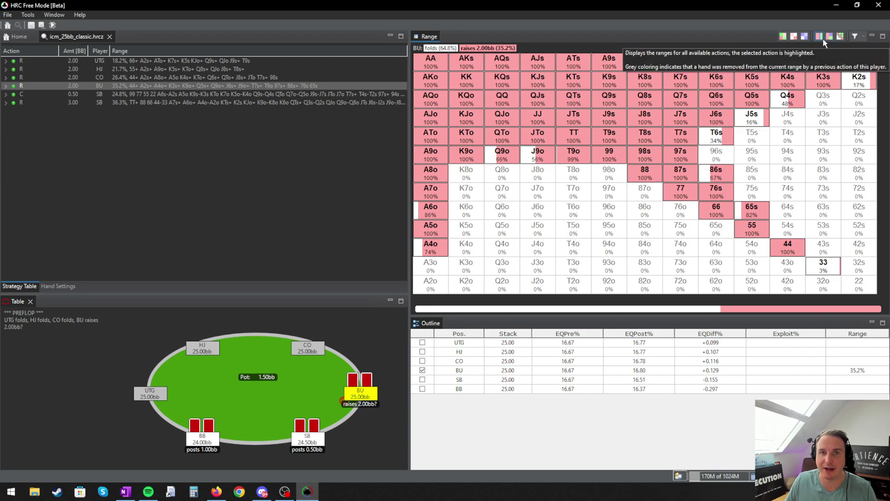
pyautogui.click(830, 38)
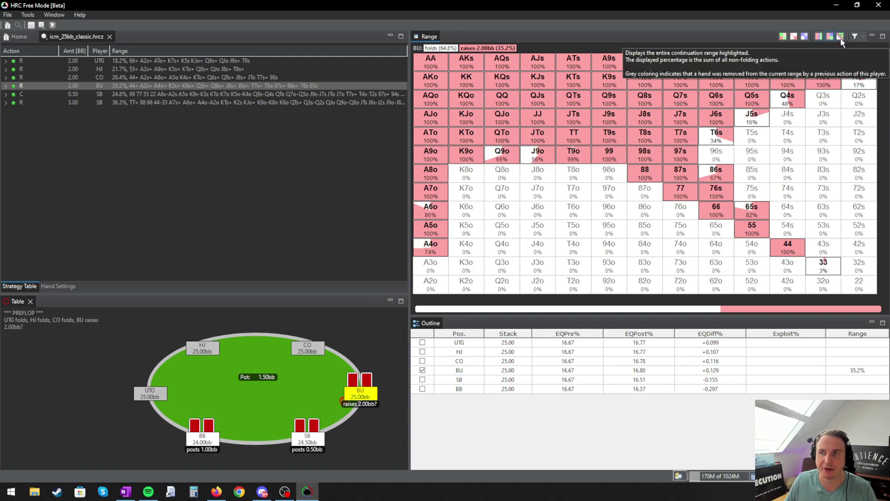
pyautogui.click(840, 37)
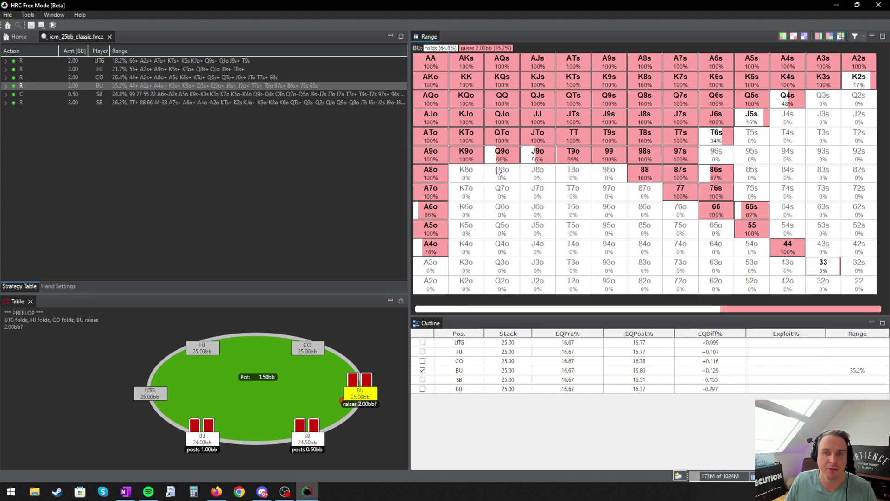
pyautogui.click(819, 37)
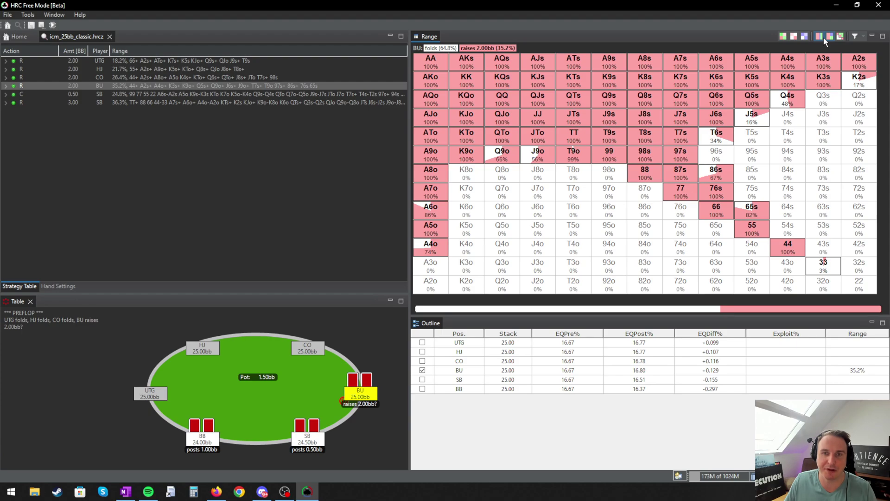
pyautogui.click(823, 38)
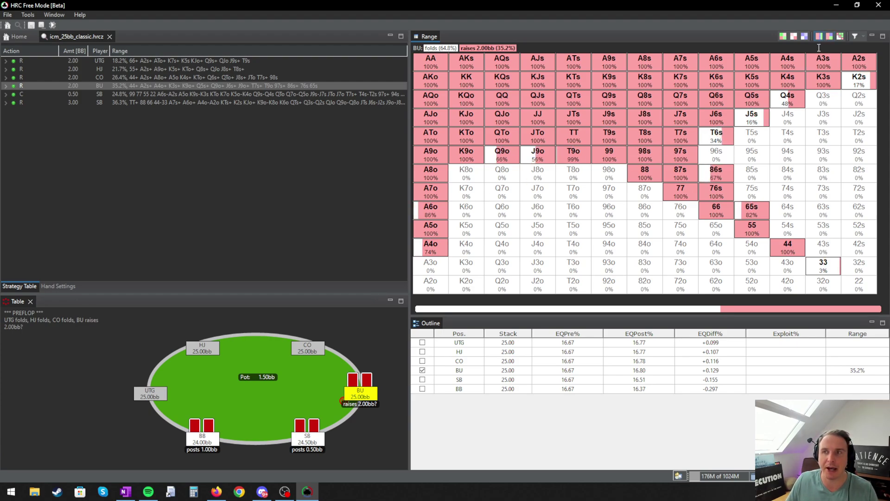
# Step: Return the range display to expected values and view the SB 3bb raise range
pyautogui.click(792, 37)
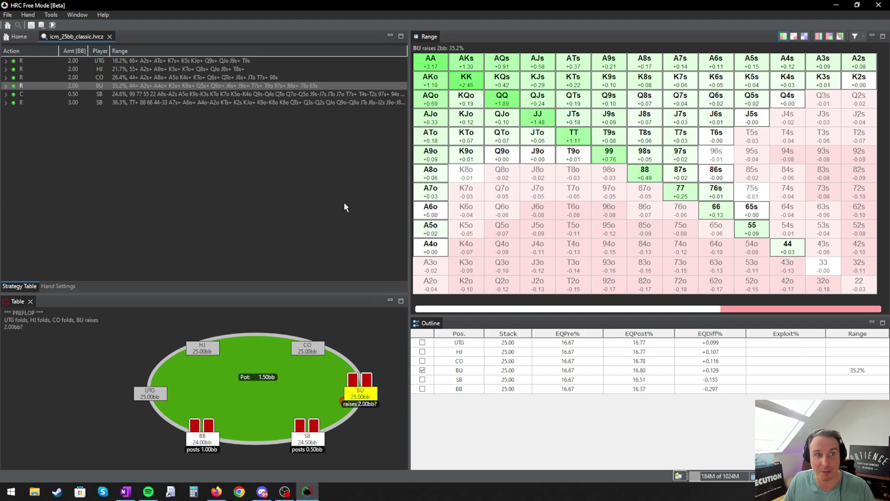
pyautogui.click(327, 102)
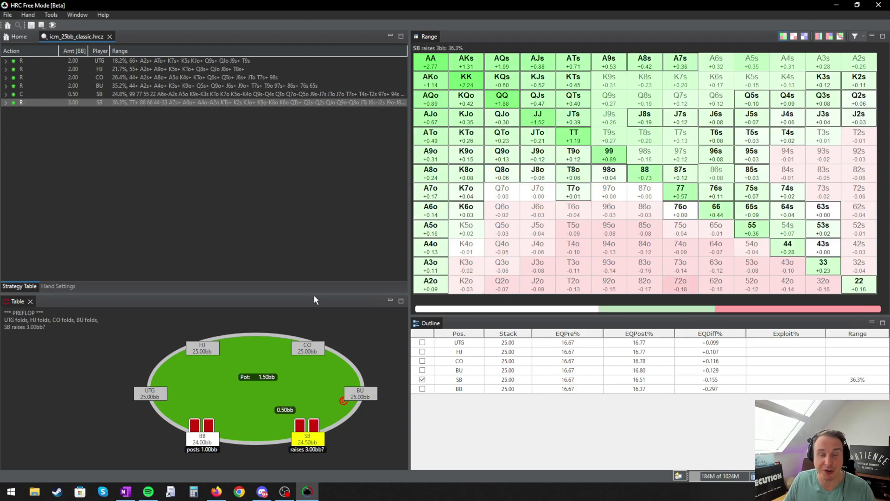